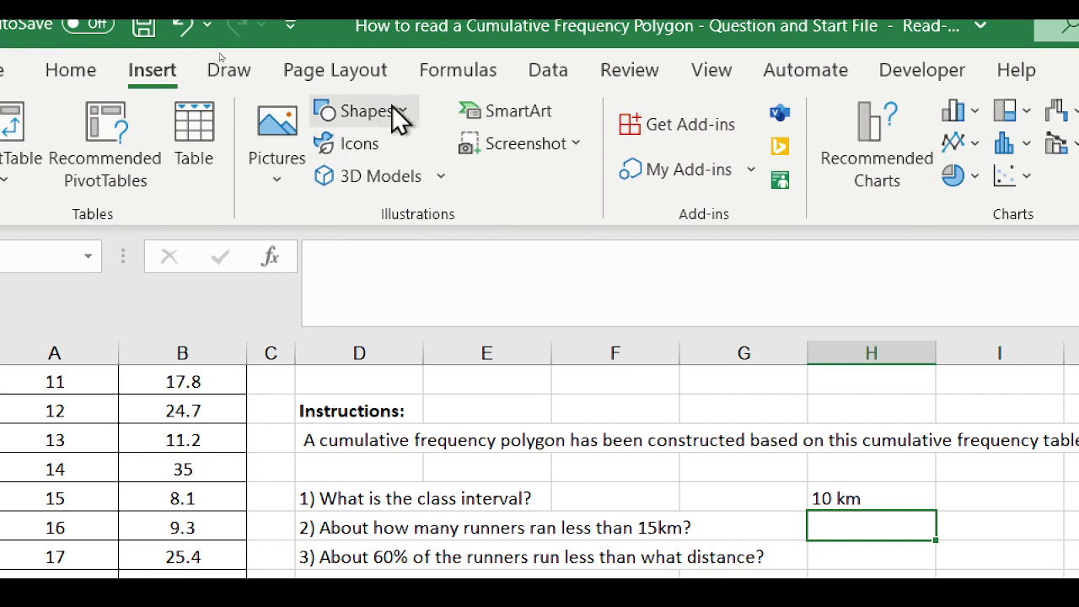
# Step: Draw an arrow from about 15 on the Distance Run axis up to the curve, and another across to the Cumulative Frequency axis
pyautogui.click(367, 110)
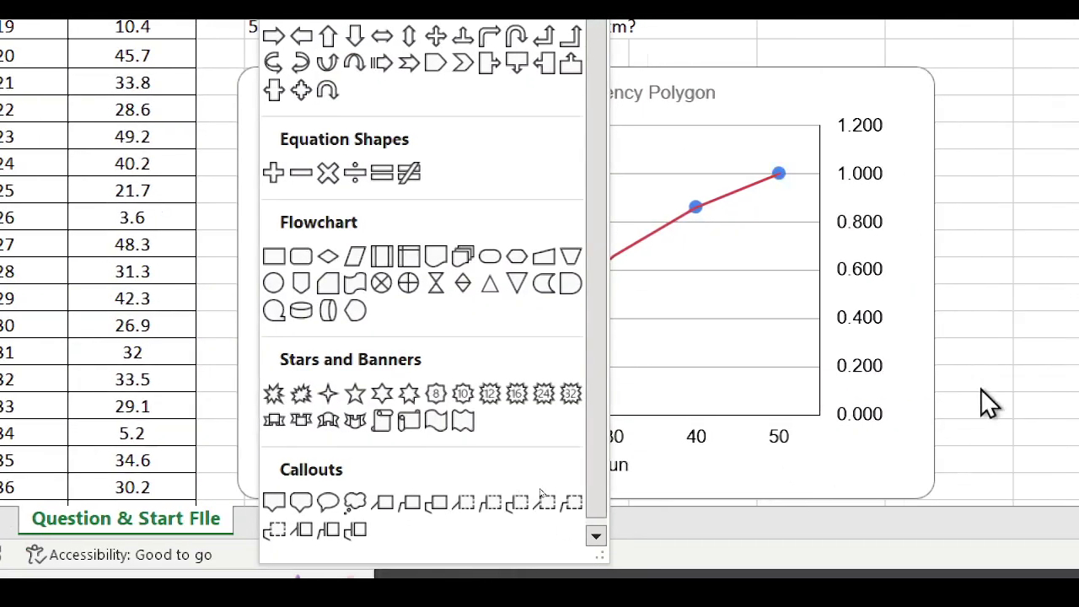
pyautogui.click(980, 388)
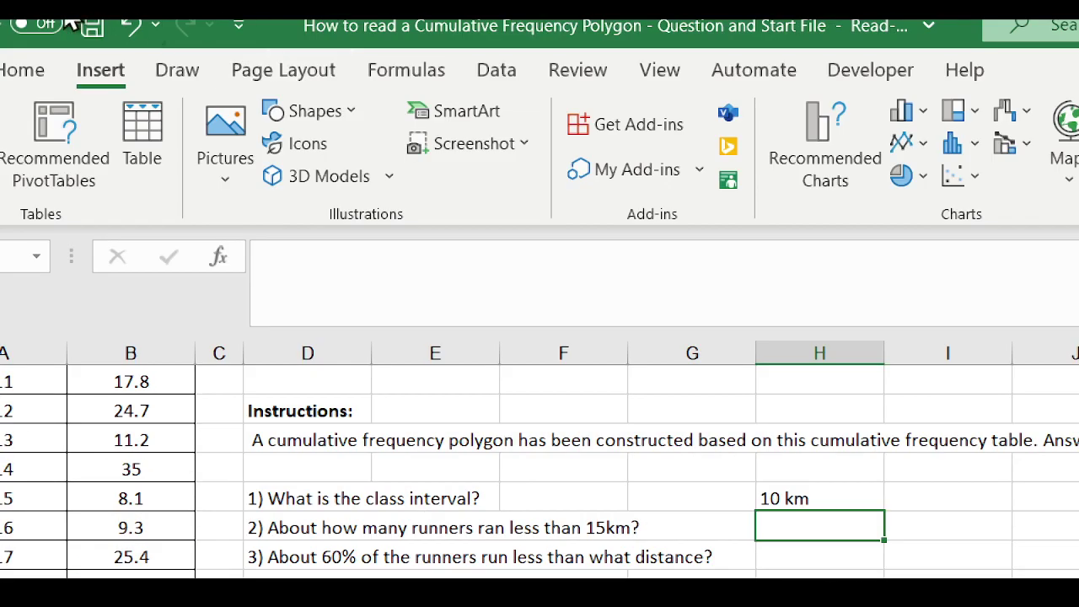
pyautogui.click(340, 110)
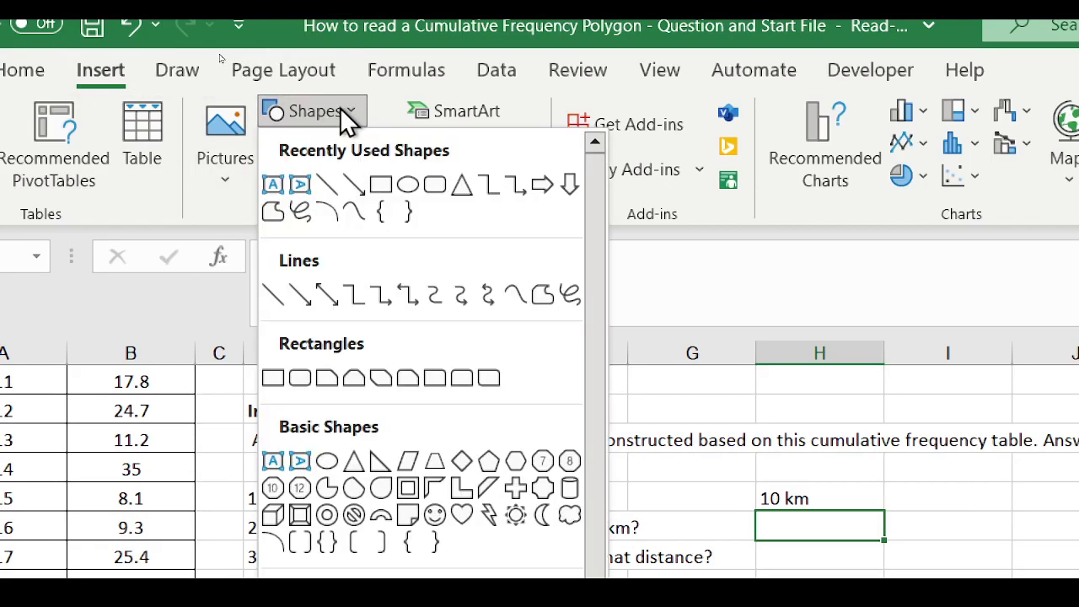
pyautogui.click(353, 184)
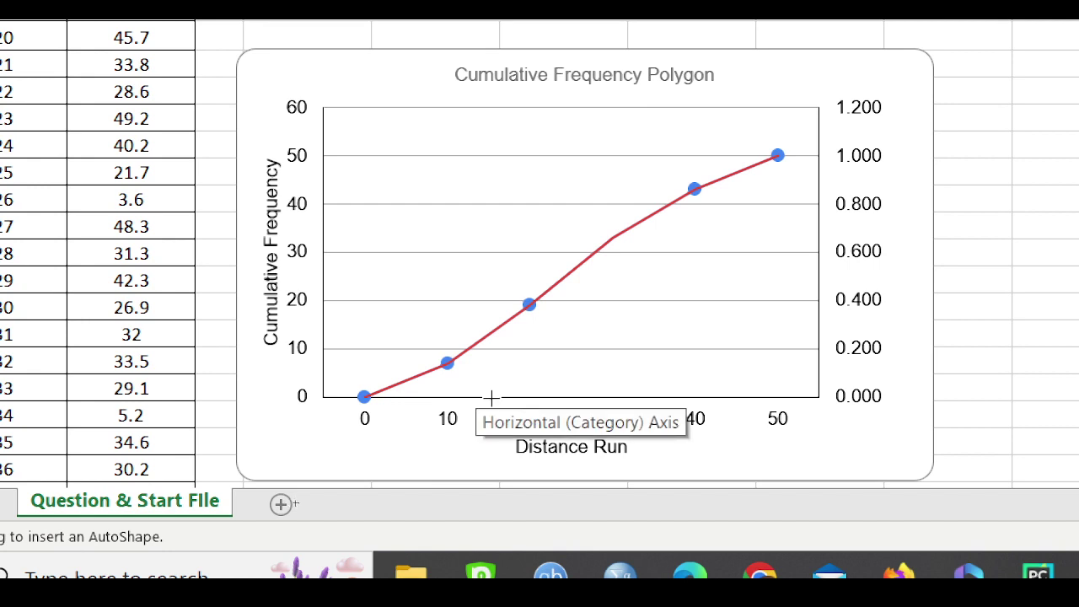
pyautogui.moveTo(490, 396); pyautogui.dragTo(492, 333)
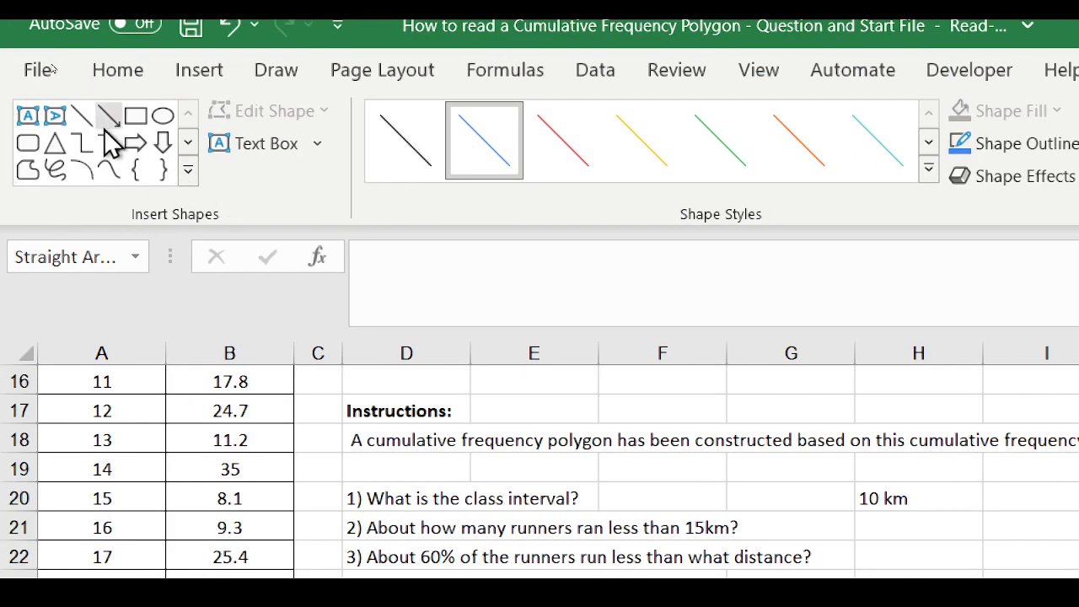
pyautogui.click(10, 115)
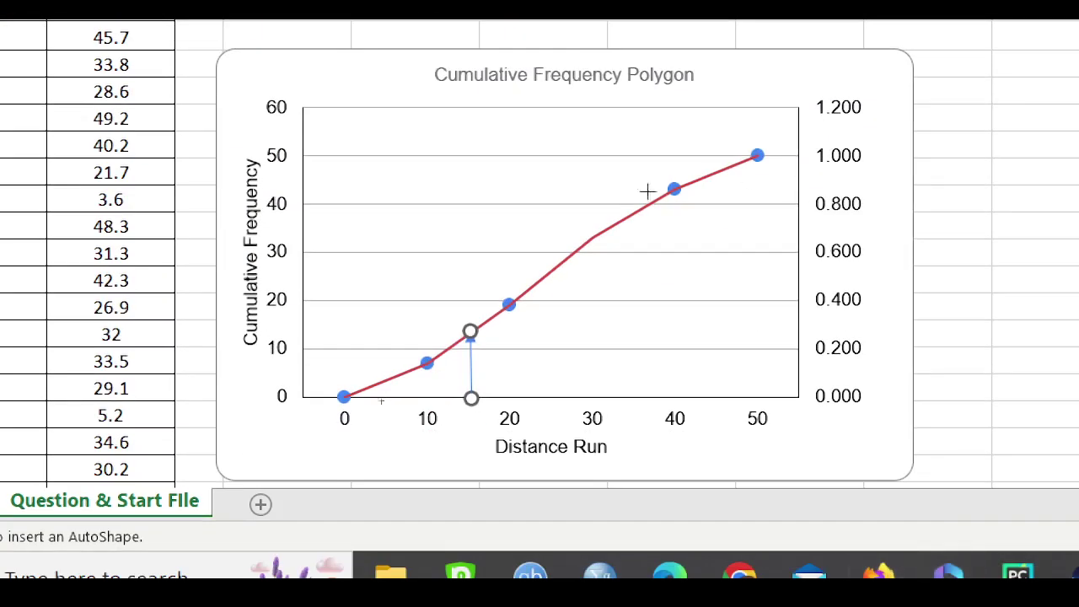
pyautogui.moveTo(470, 333); pyautogui.dragTo(301, 335)
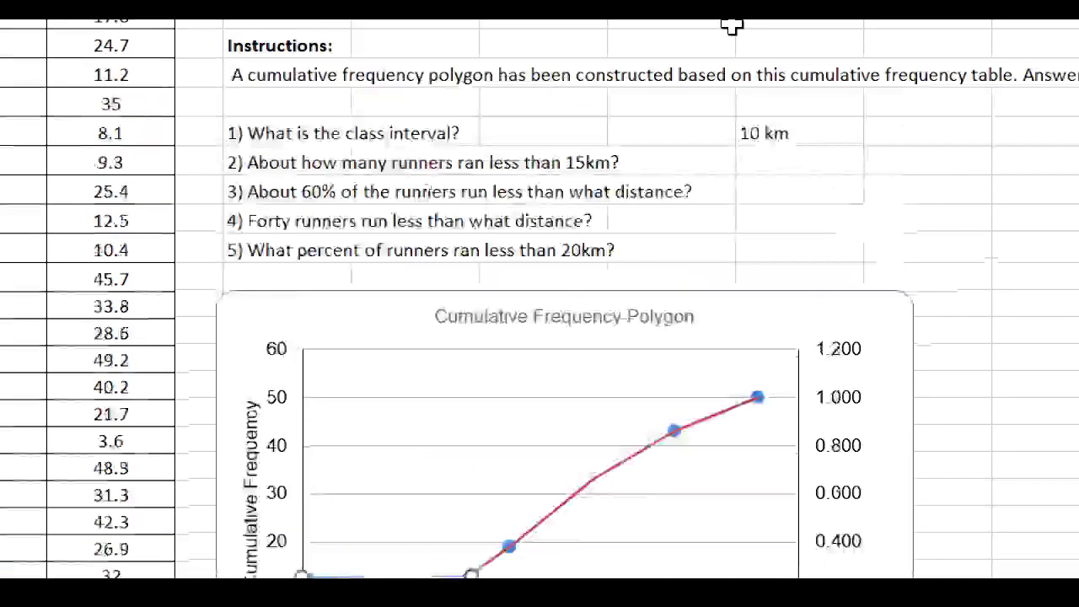
# Step: Enter "12 runners" in H21 as the answer to question 2
pyautogui.click(798, 322)
pyautogui.write('12 r')
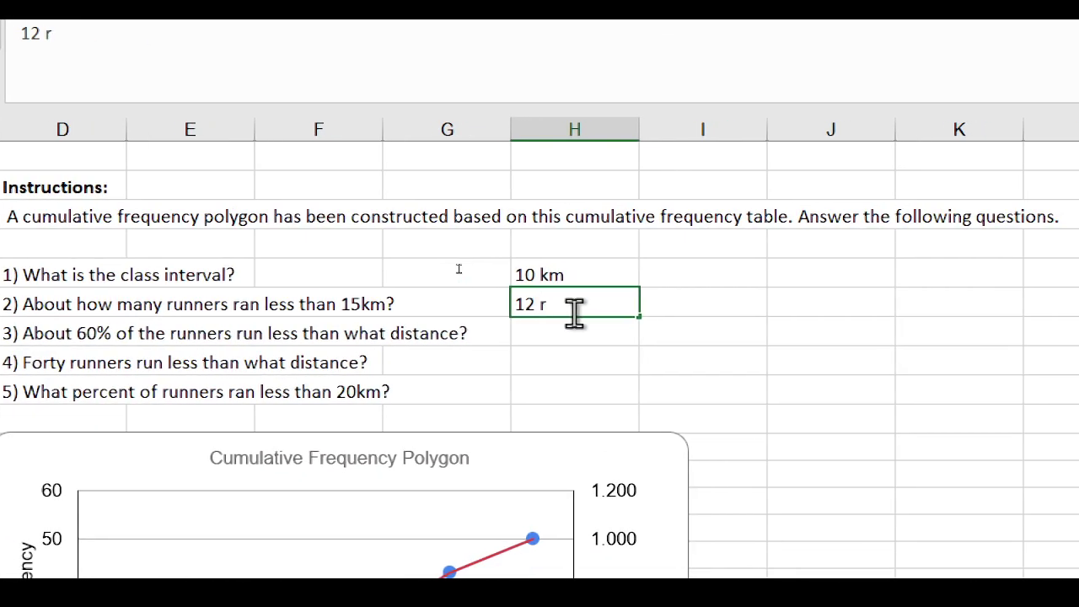
pyautogui.write('unners')
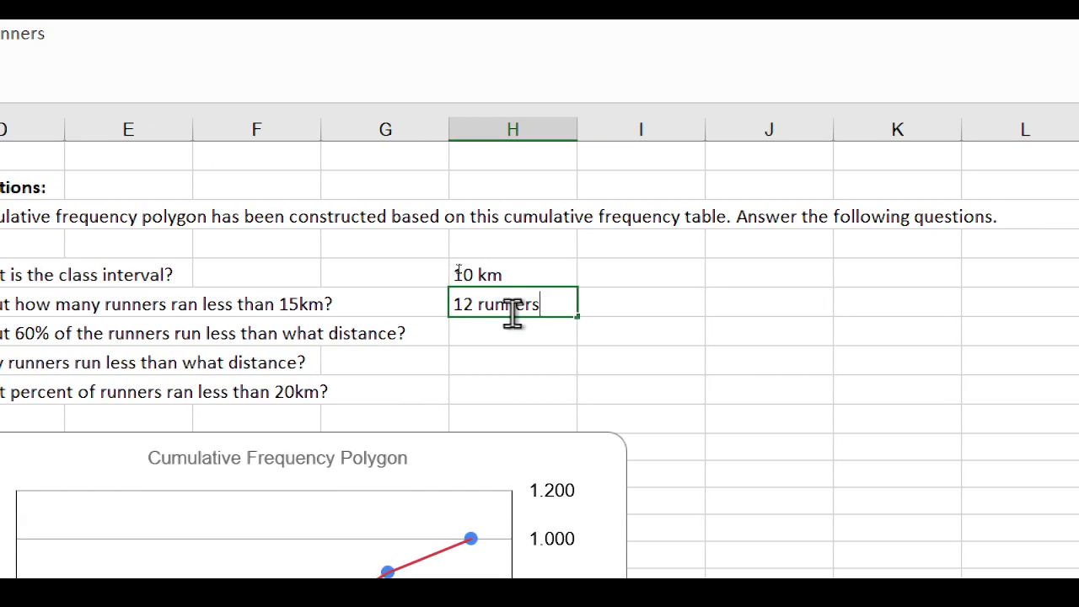
pyautogui.press('Return')
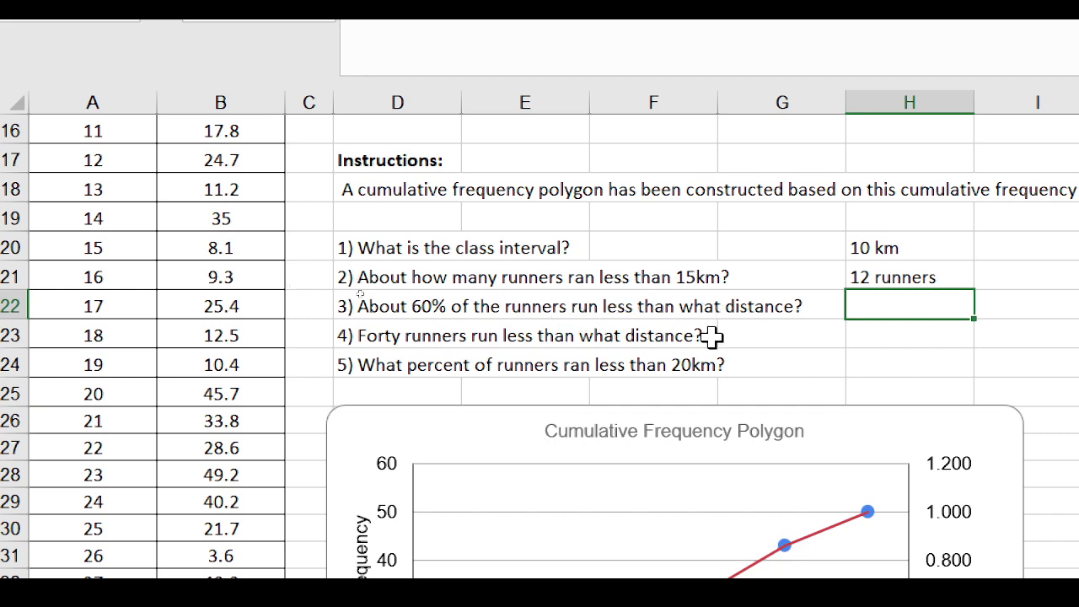
# Step: Draw an arrow from 0.600 on the secondary axis to the curve, and another from there down to the Distance Run axis
pyautogui.scroll(-4, 713, 347)
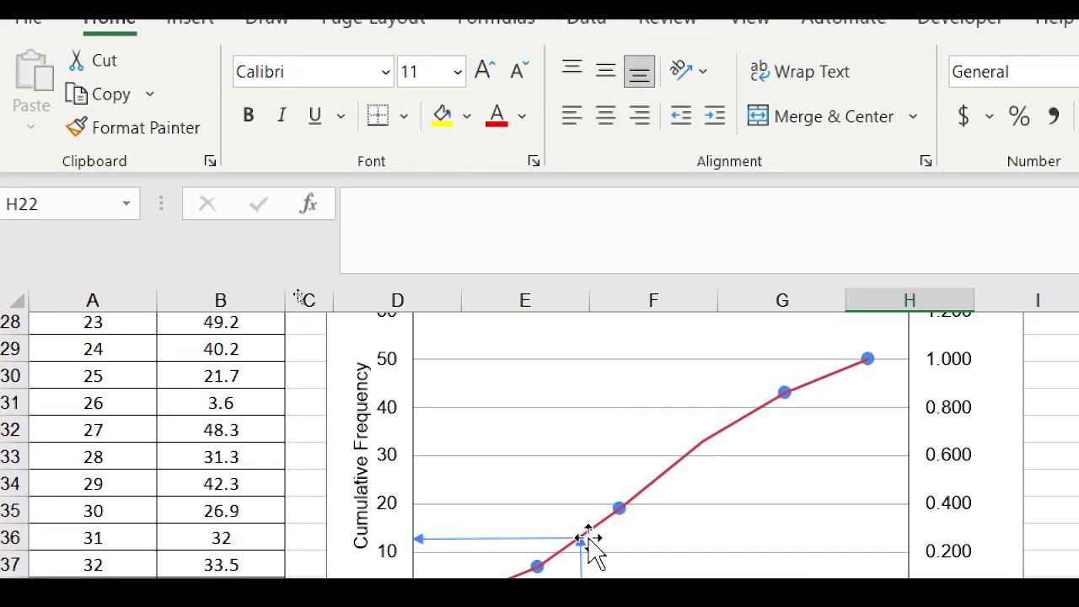
pyautogui.scroll(3, 590, 548)
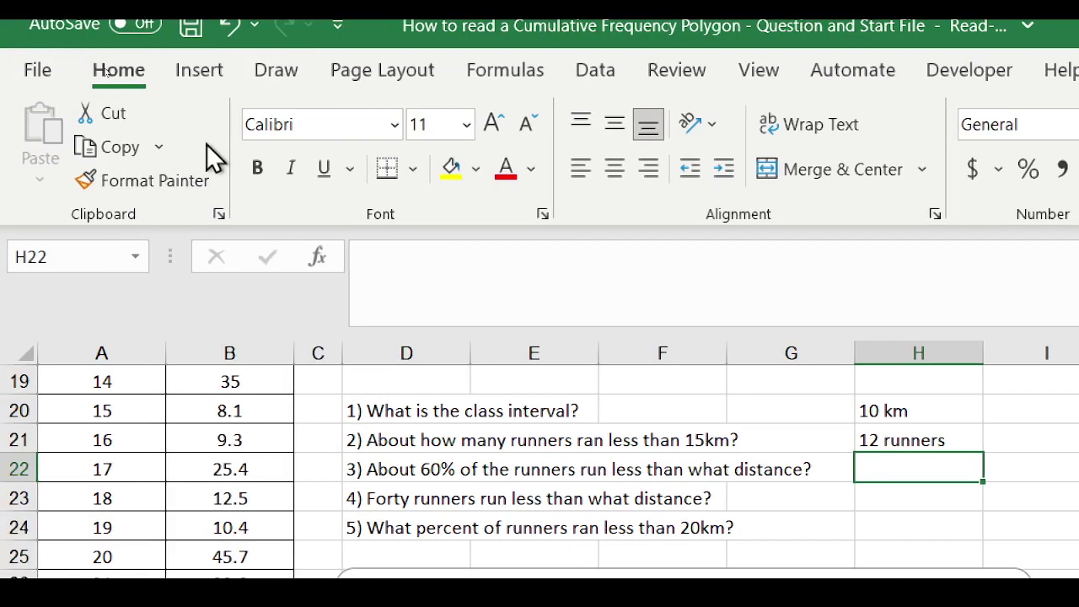
pyautogui.click(199, 73)
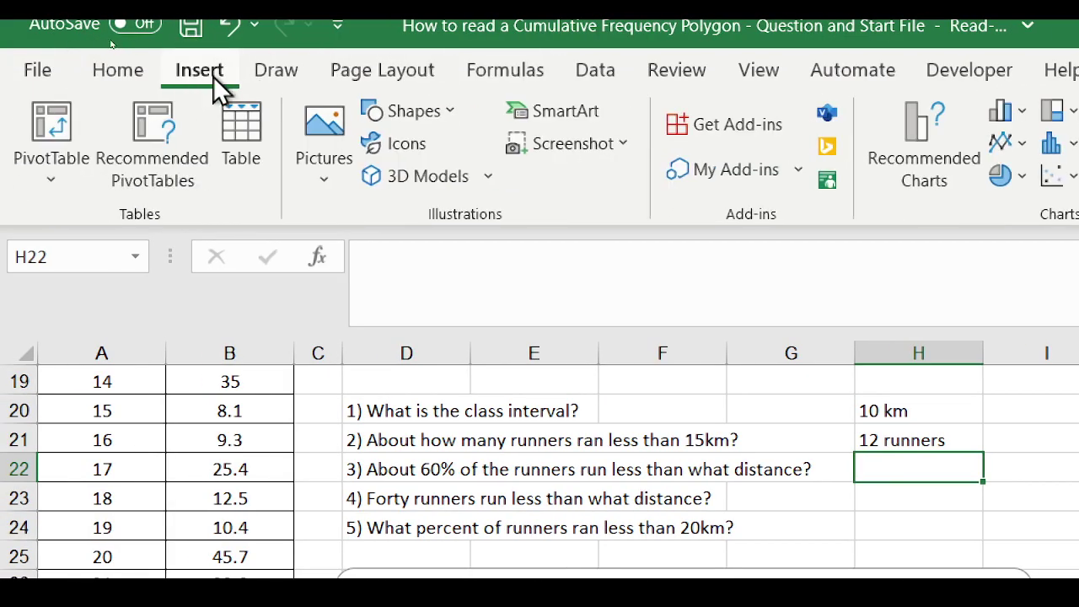
pyautogui.click(444, 123)
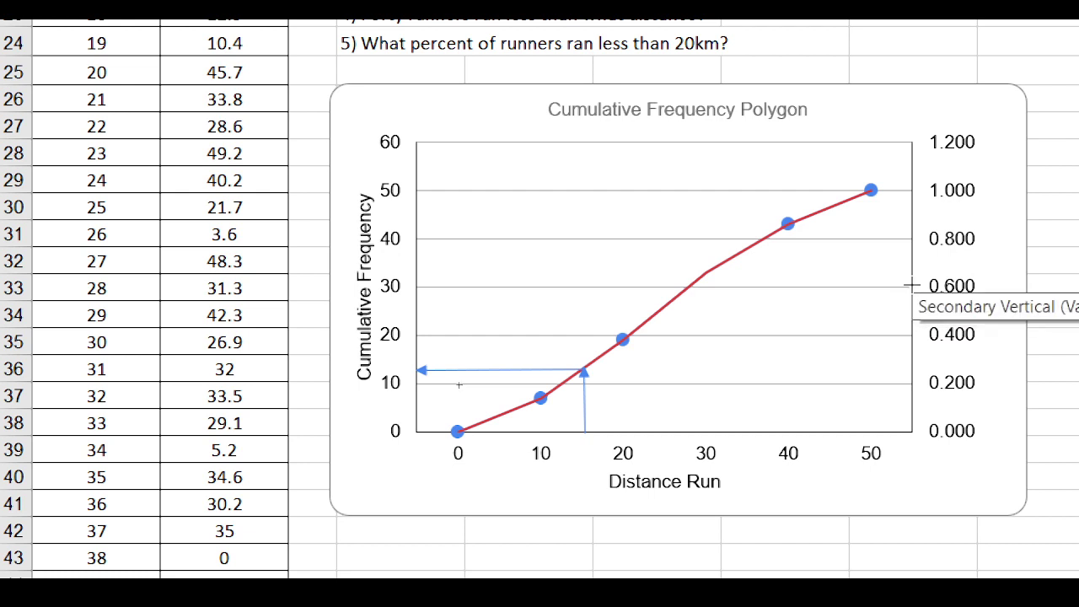
pyautogui.moveTo(911, 286); pyautogui.dragTo(683, 287)
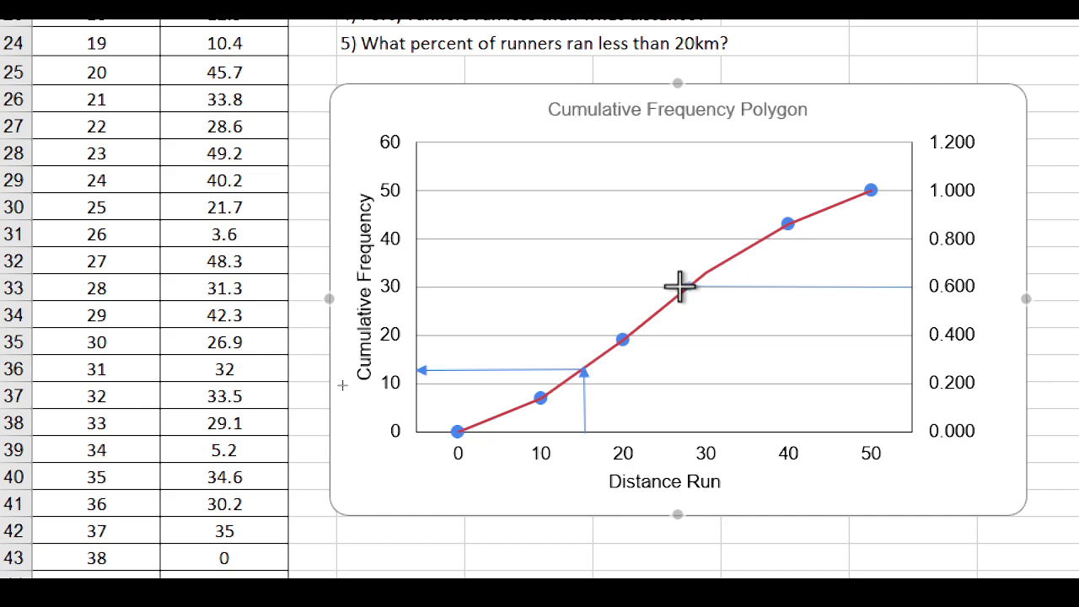
pyautogui.moveTo(674, 287); pyautogui.dragTo(674, 287)
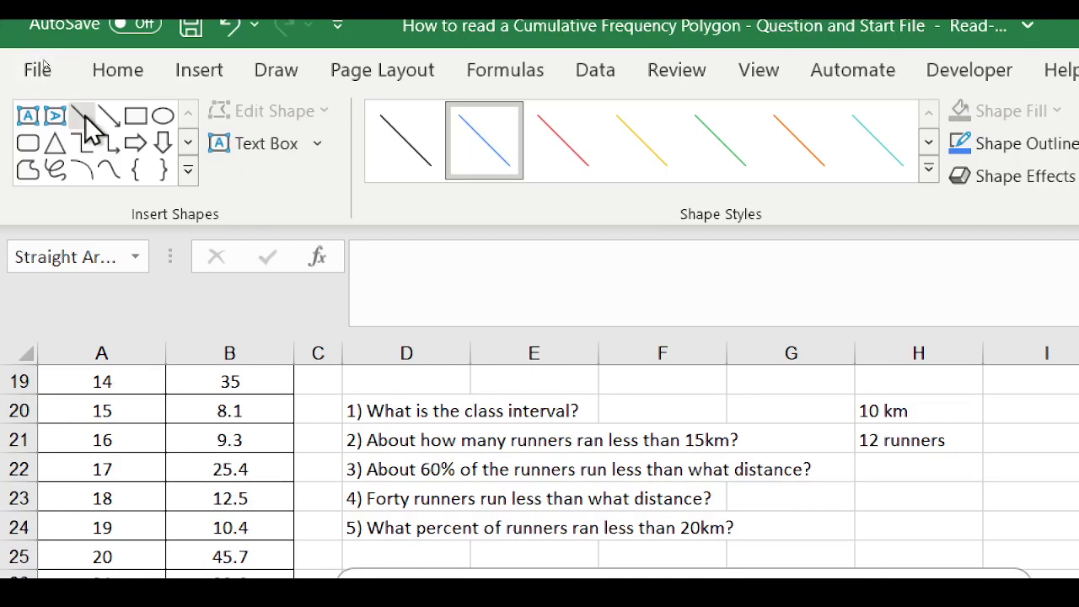
pyautogui.click(109, 115)
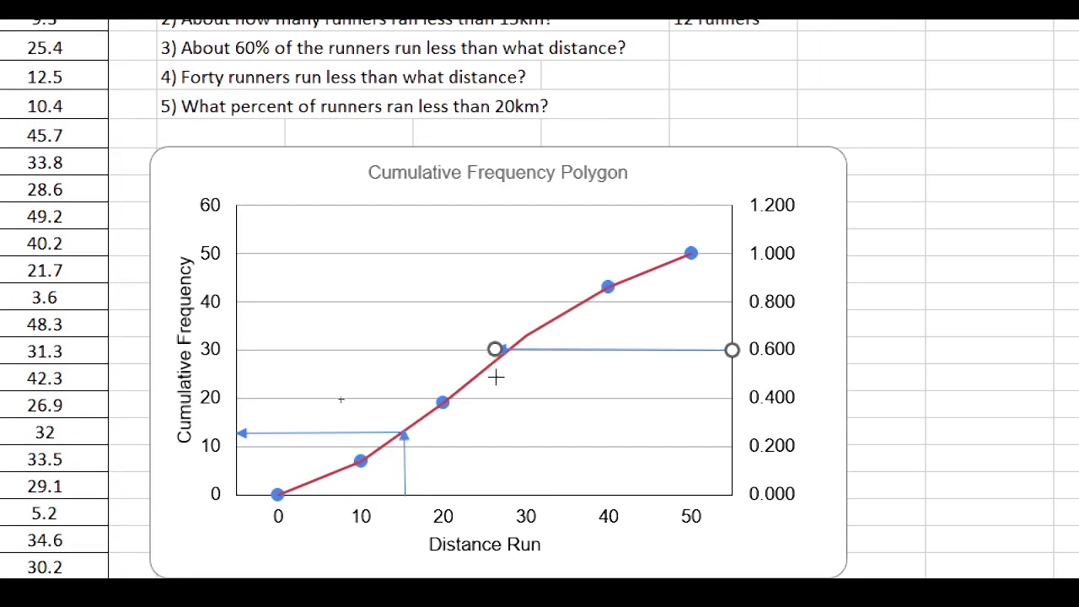
pyautogui.moveTo(511, 349)
pyautogui.mouseDown()
pyautogui.moveTo(503, 465)
pyautogui.moveTo(512, 499)
pyautogui.mouseUp()
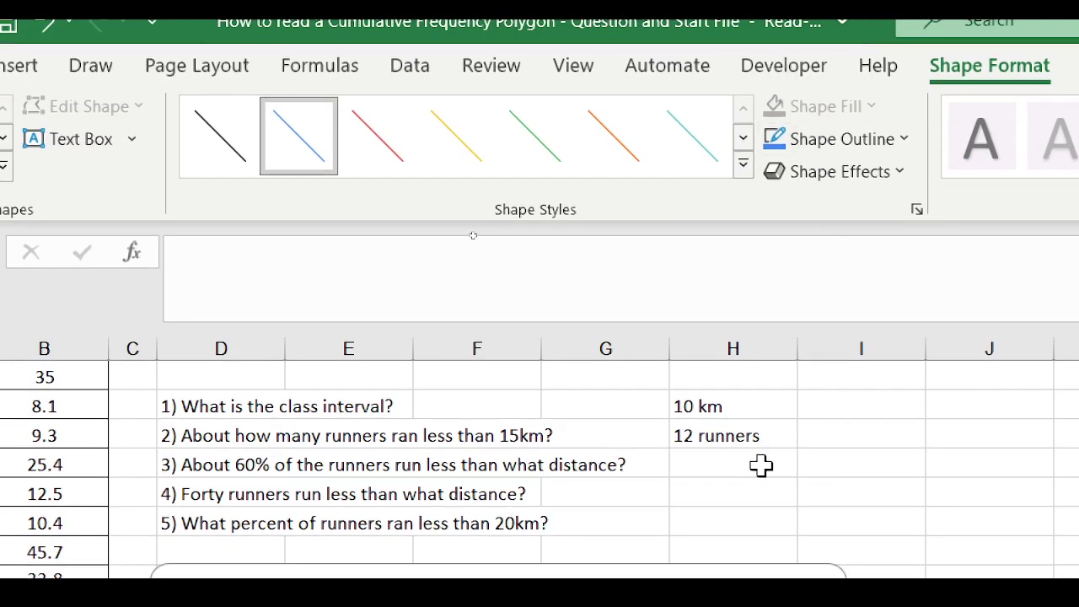
# Step: Enter "28 km" in H22 as the answer to question 3
pyautogui.click(754, 472)
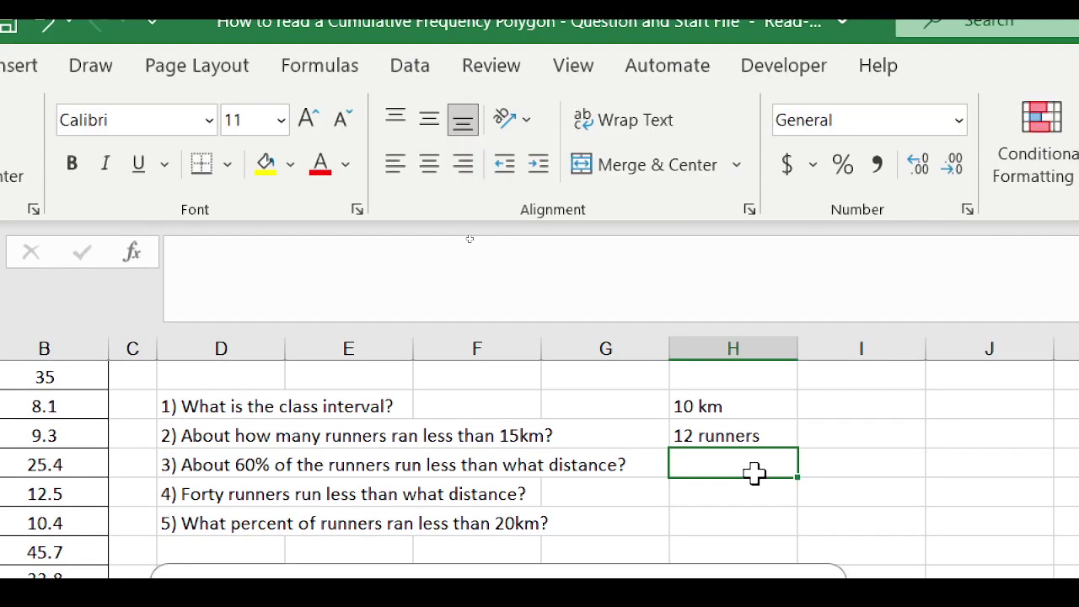
pyautogui.write('28')
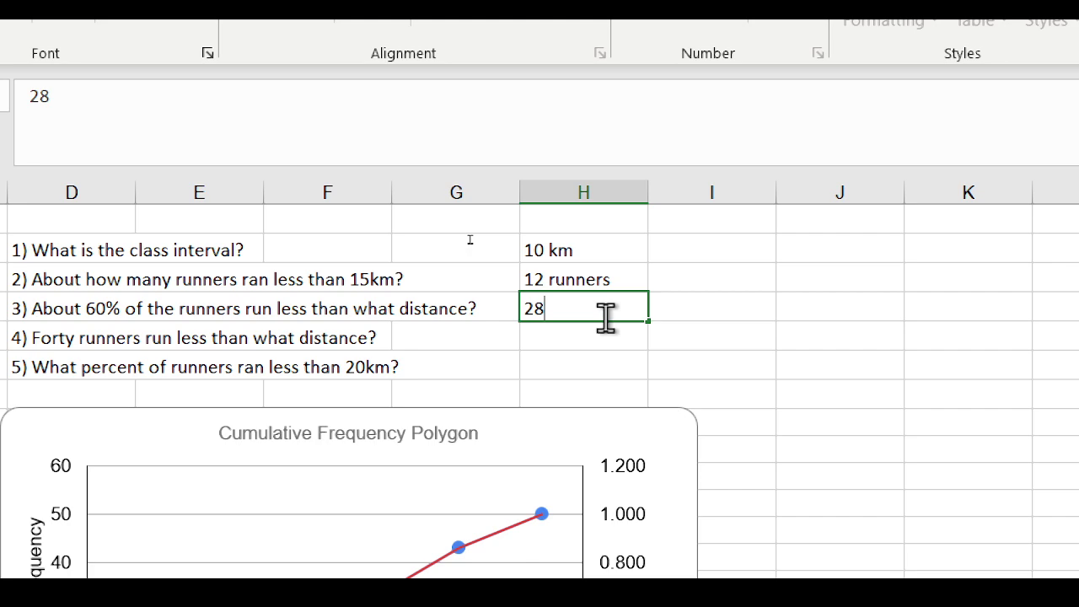
pyautogui.write('km')
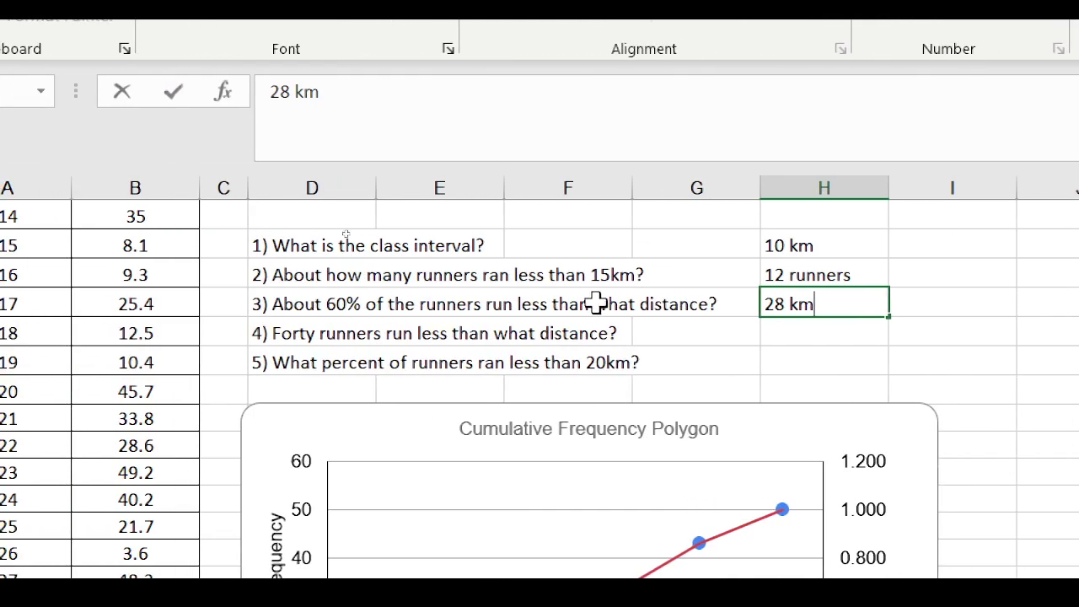
pyautogui.click(870, 338)
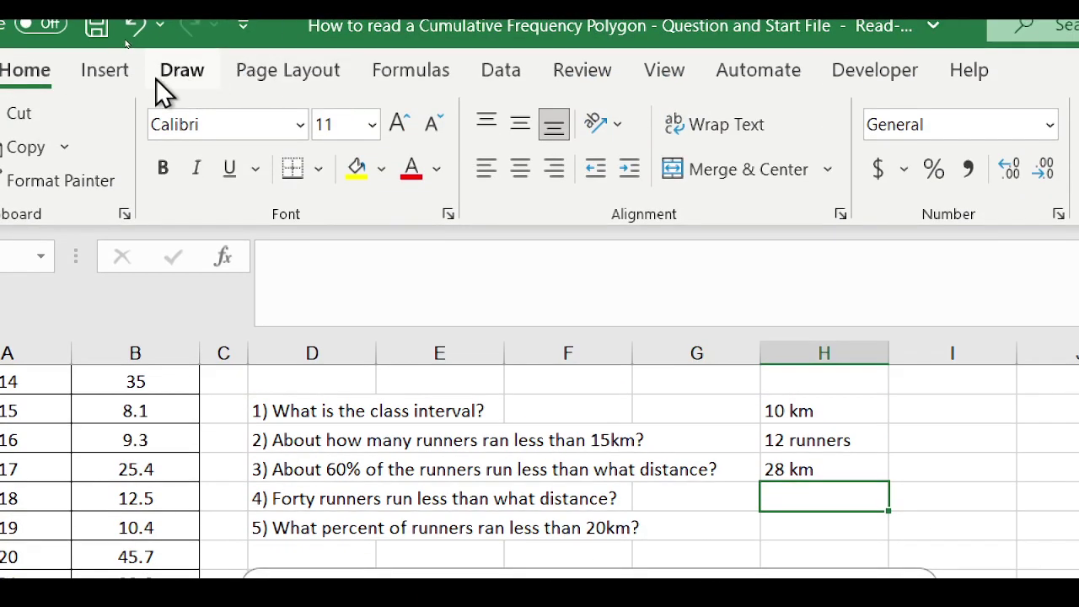
# Step: Draw an arrow from 40 on the Cumulative Frequency axis to the curve, and another down to the Distance Run axis
pyautogui.click(113, 73)
pyautogui.click(343, 115)
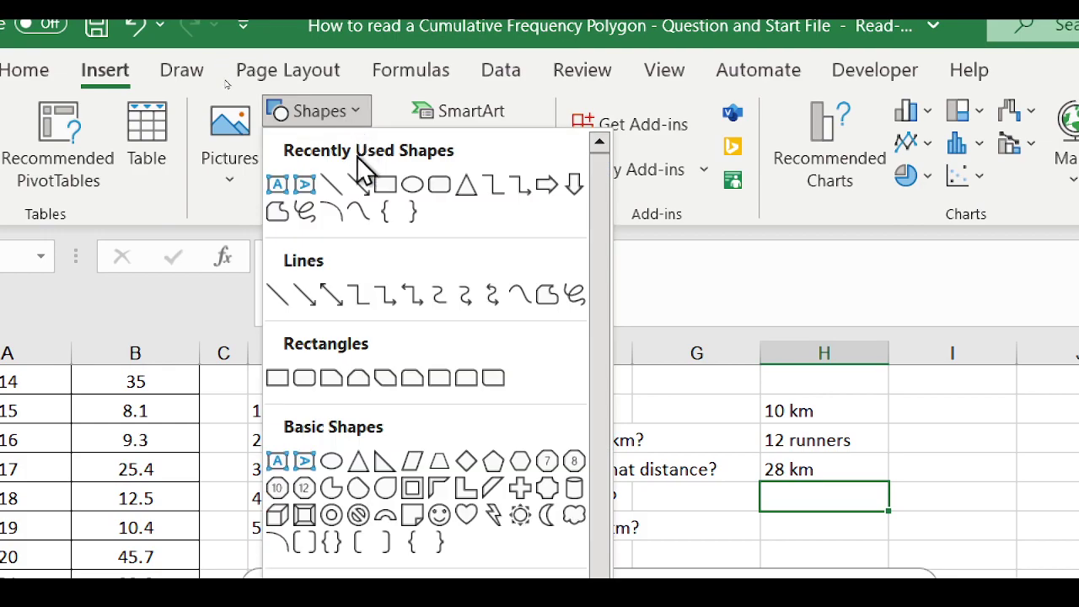
pyautogui.click(359, 185)
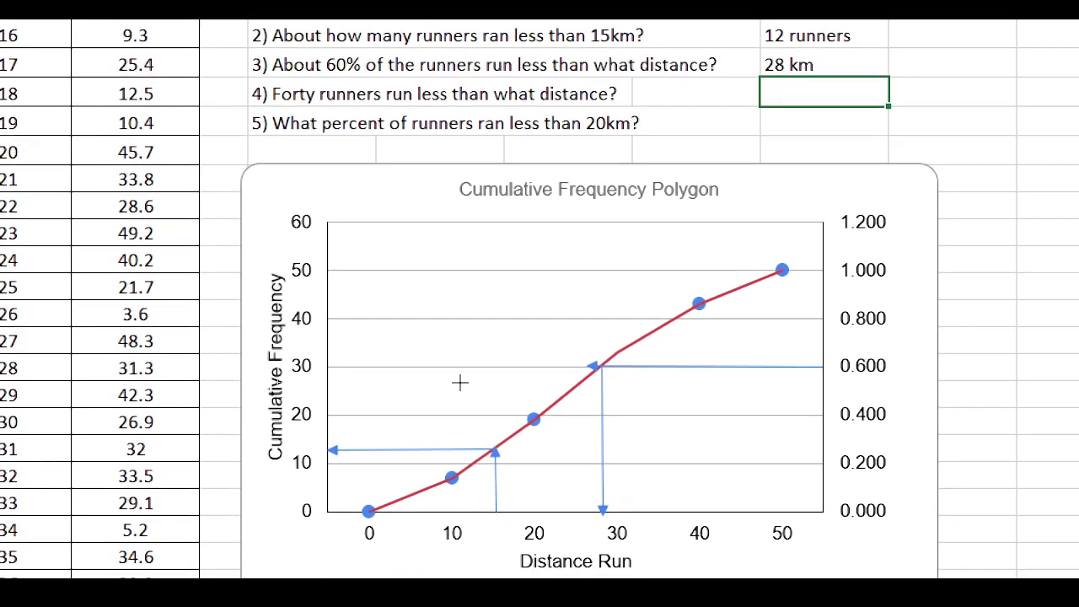
pyautogui.moveTo(329, 317); pyautogui.dragTo(679, 318)
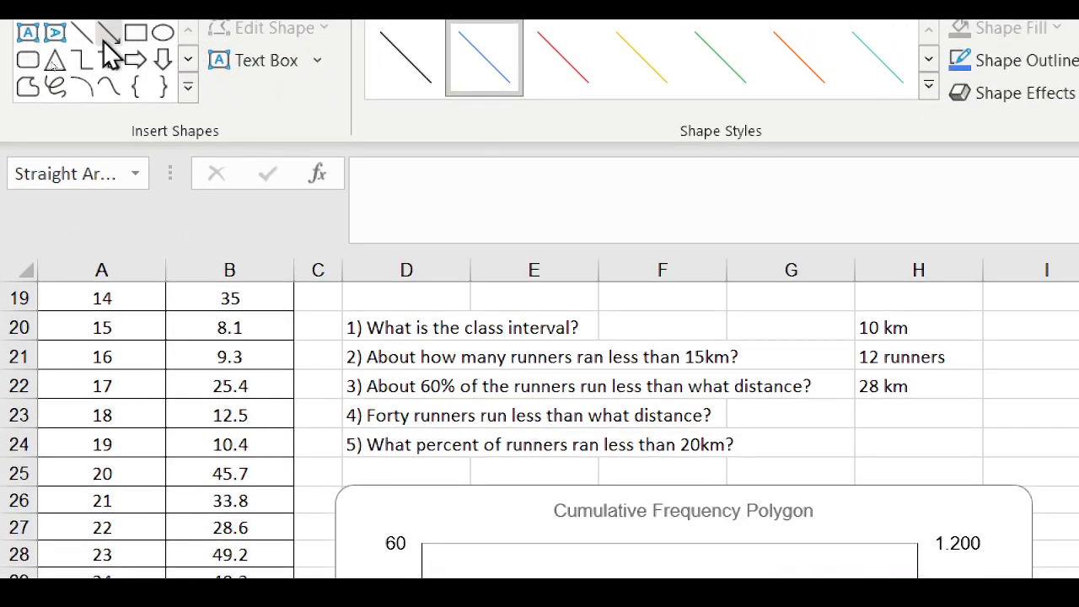
pyautogui.click(107, 34)
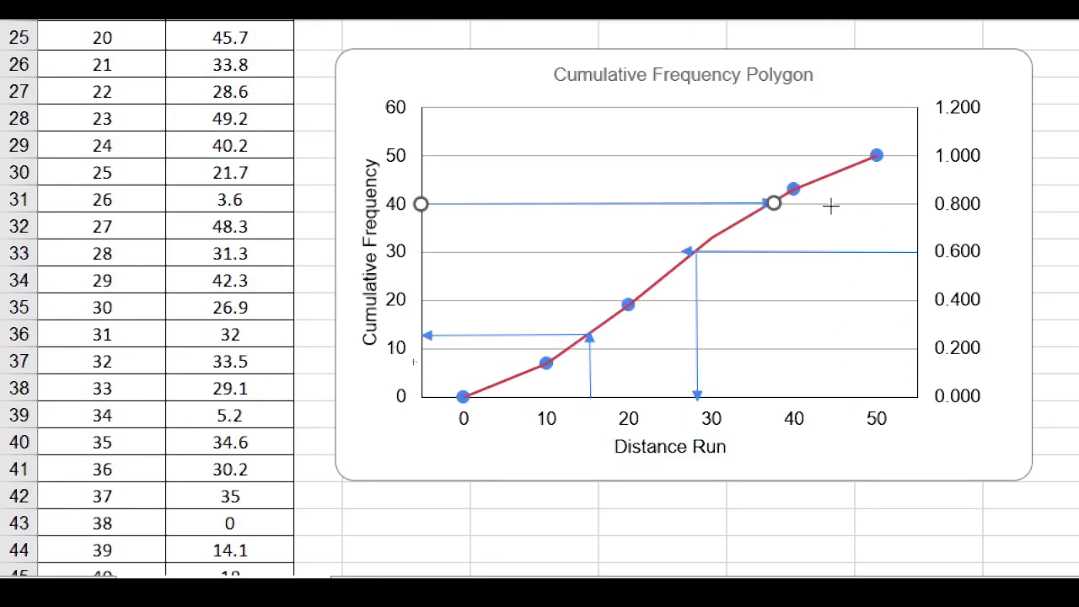
pyautogui.moveTo(773, 203); pyautogui.dragTo(776, 394)
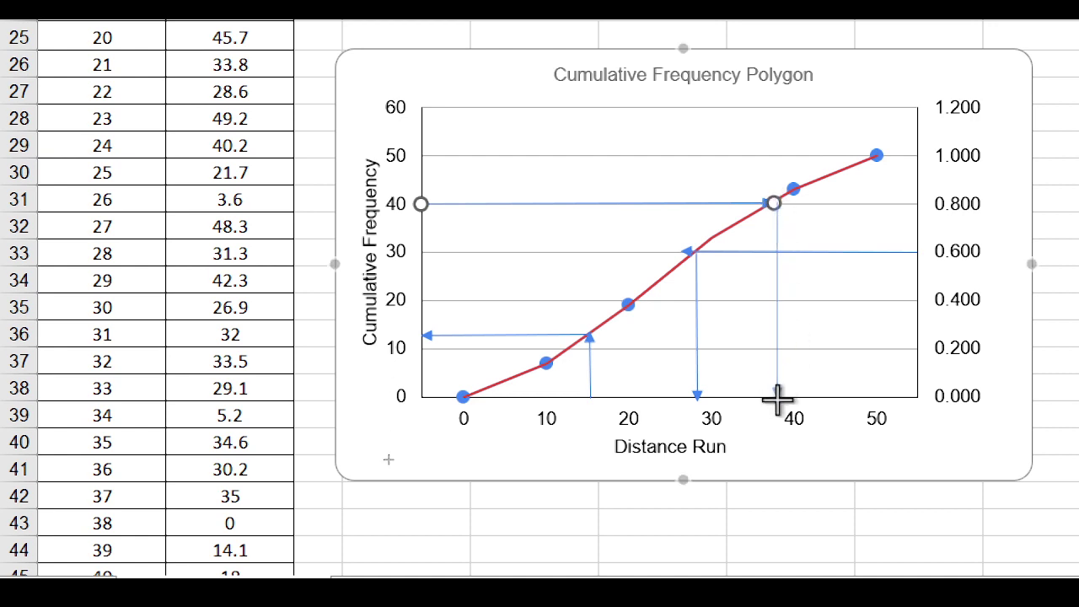
pyautogui.moveTo(776, 398); pyautogui.dragTo(777, 396)
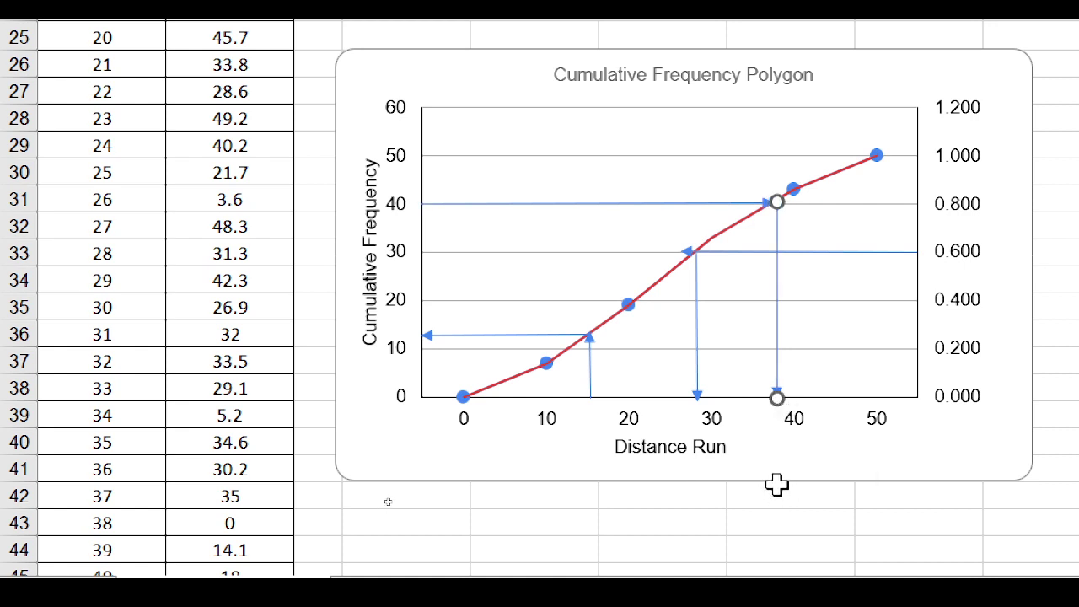
# Step: Enter "39 km" in H23 as the answer to question 4
pyautogui.scroll(4, 776, 483)
pyautogui.click(879, 332)
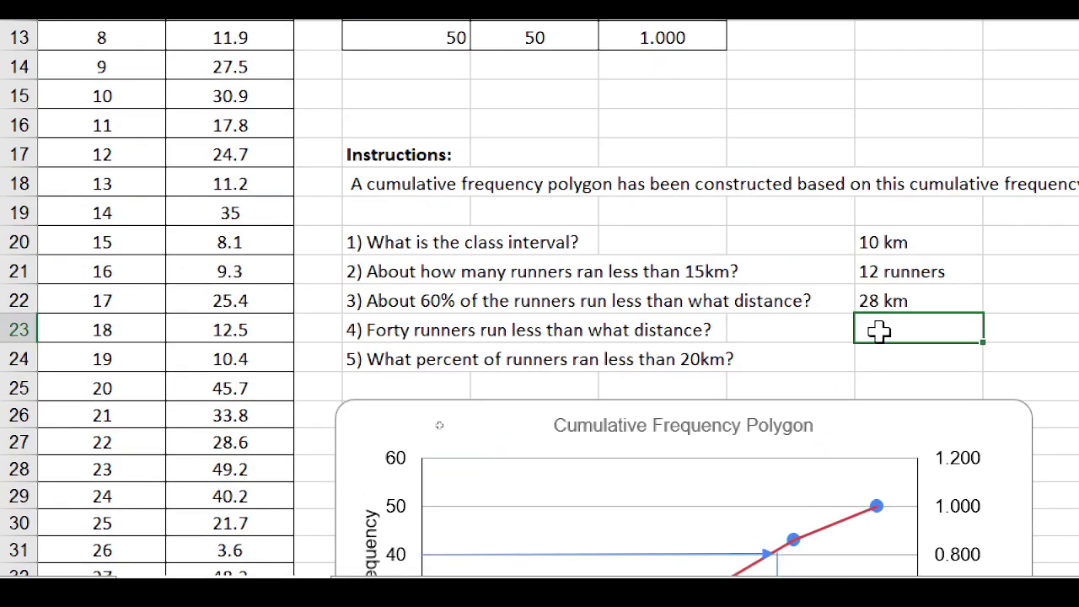
pyautogui.write('39')
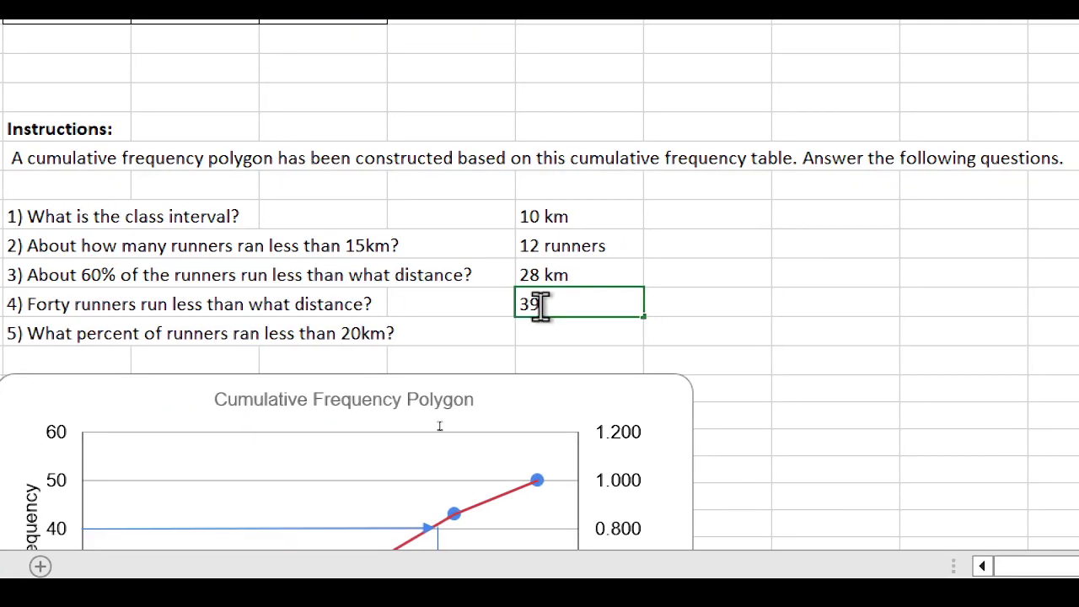
pyautogui.write(' km')
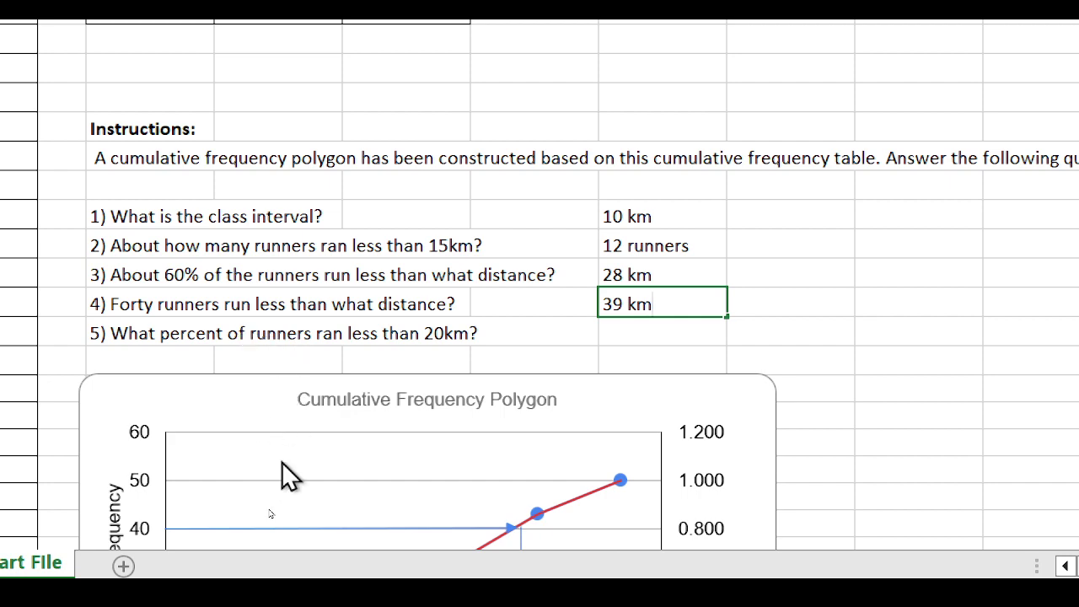
# Step: Draw an arrow from 20 on the Distance Run axis up to the curve, and another from there across to 0.400 on the secondary axis
pyautogui.scroll(-5, 512, 177)
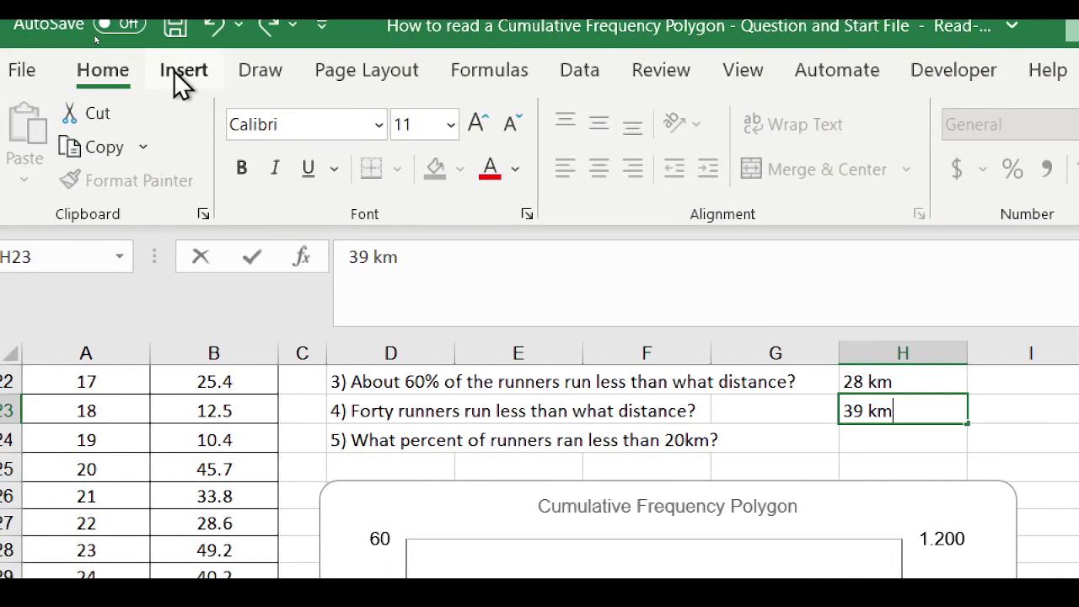
pyautogui.click(177, 70)
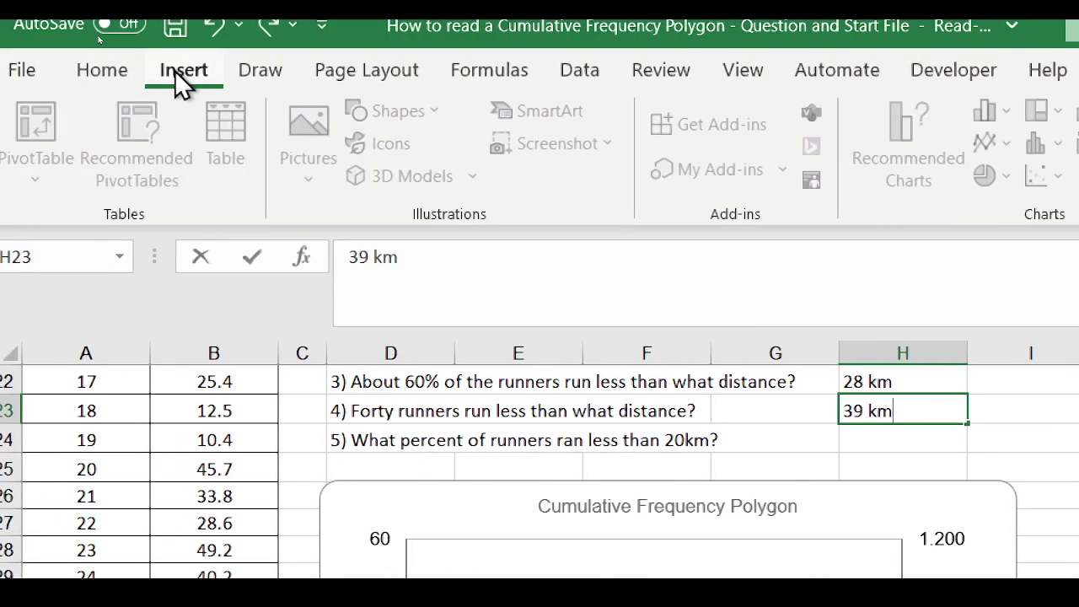
pyautogui.press('Escape')
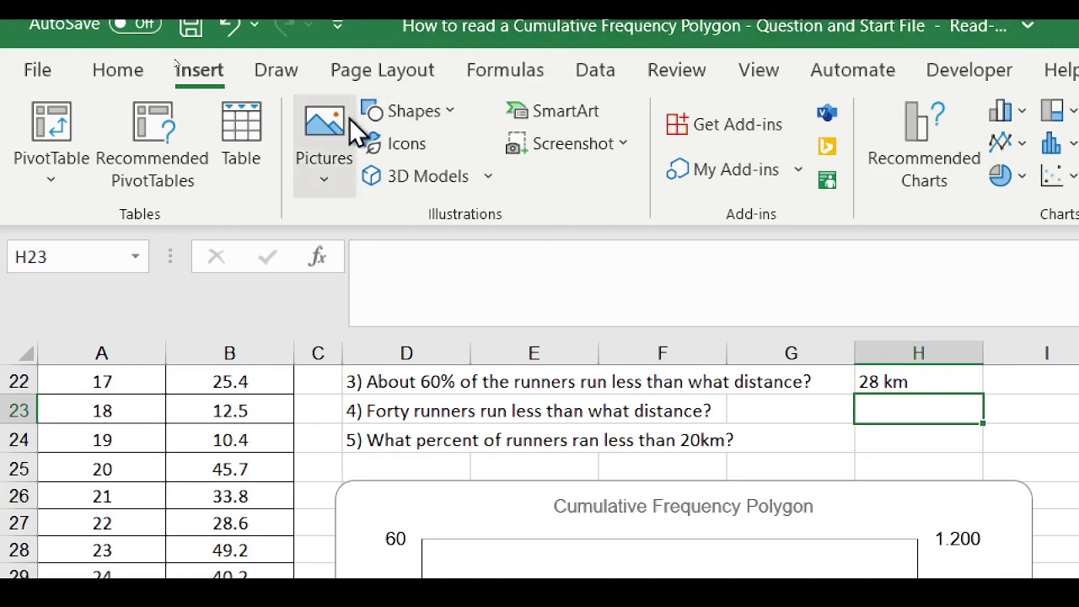
pyautogui.click(449, 116)
pyautogui.click(455, 198)
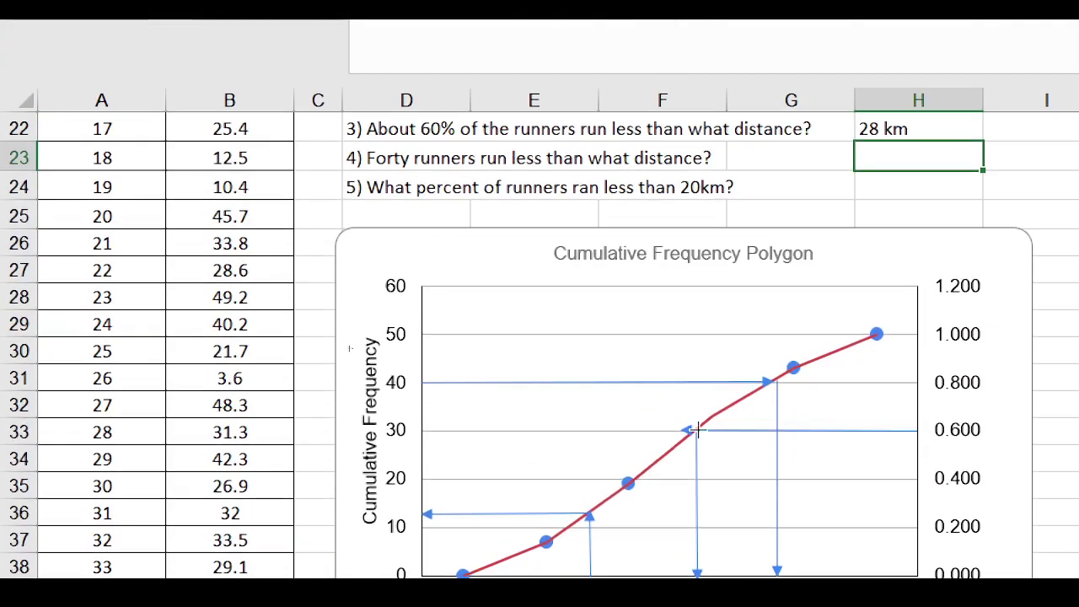
pyautogui.moveTo(629, 523); pyautogui.dragTo(626, 426)
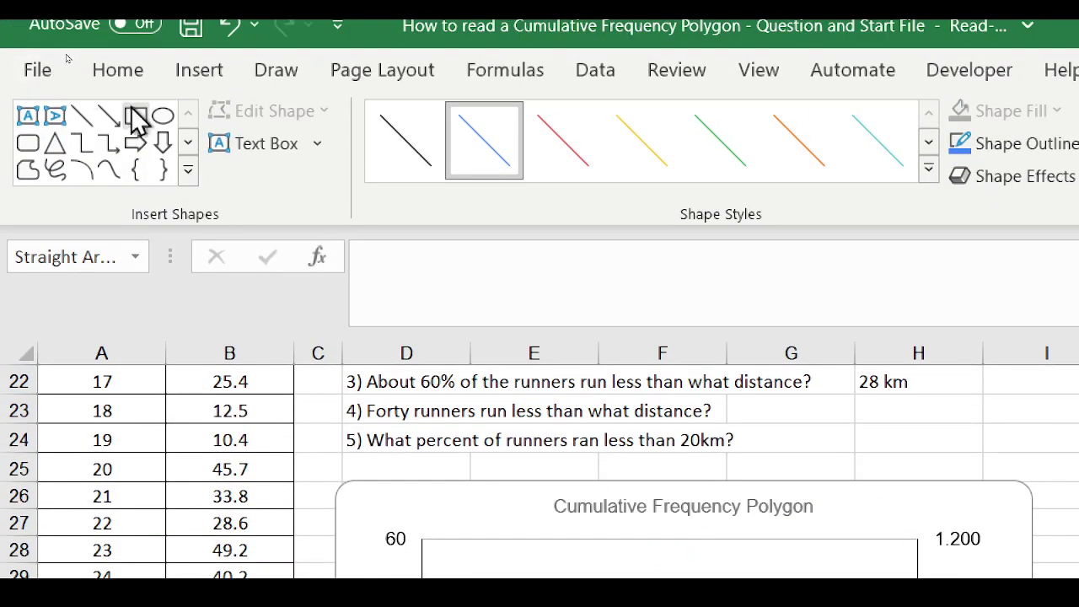
pyautogui.click(108, 115)
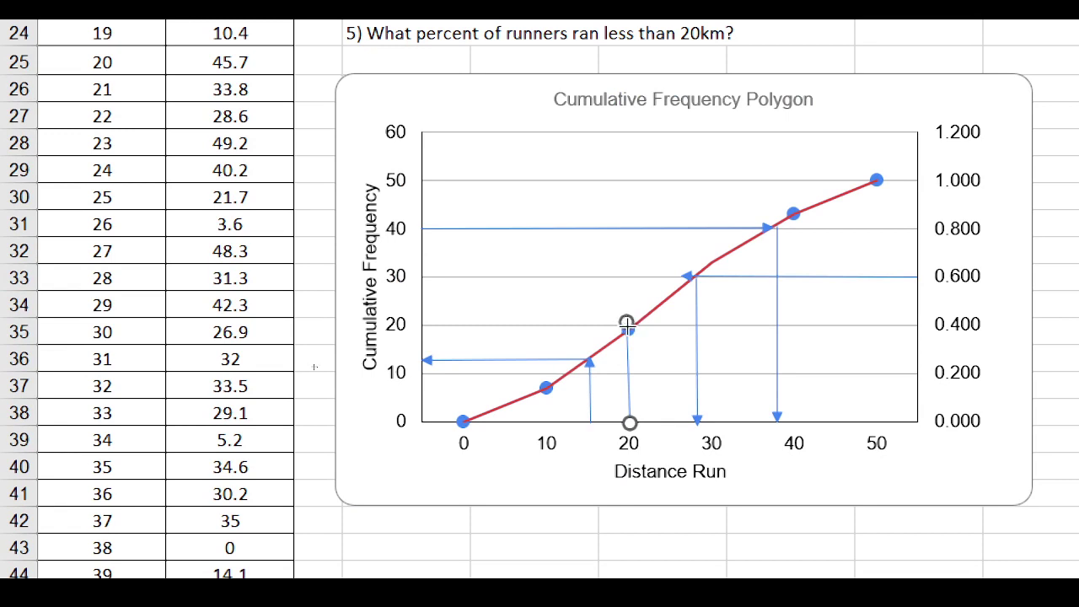
pyautogui.moveTo(626, 324); pyautogui.dragTo(917, 326)
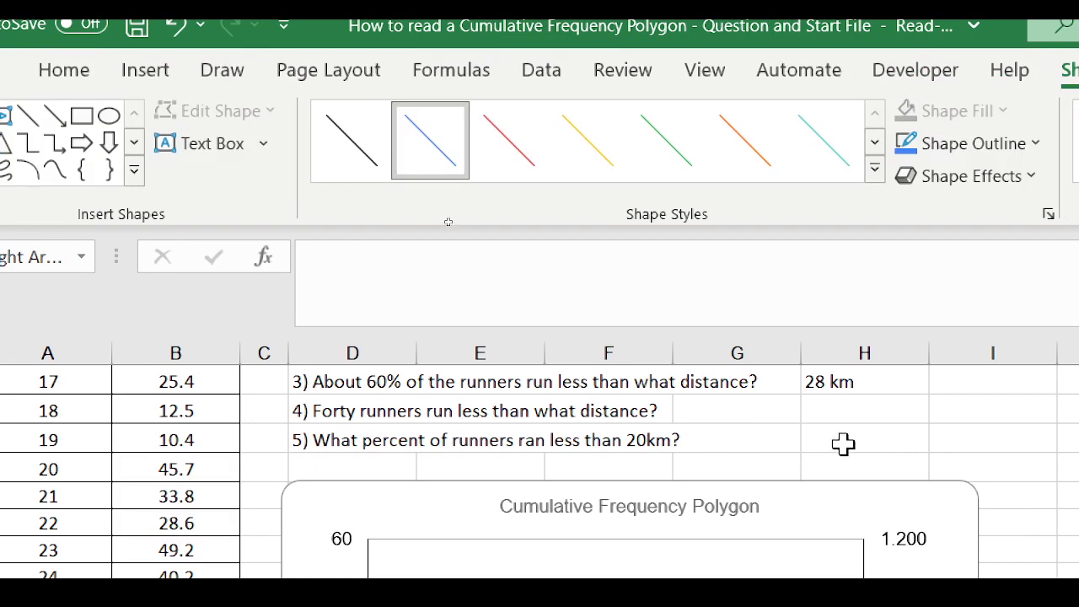
# Step: Enter 0.4 in H24 and 40% in I24 as the answer to question 5
pyautogui.click(843, 444)
pyautogui.write('0.')
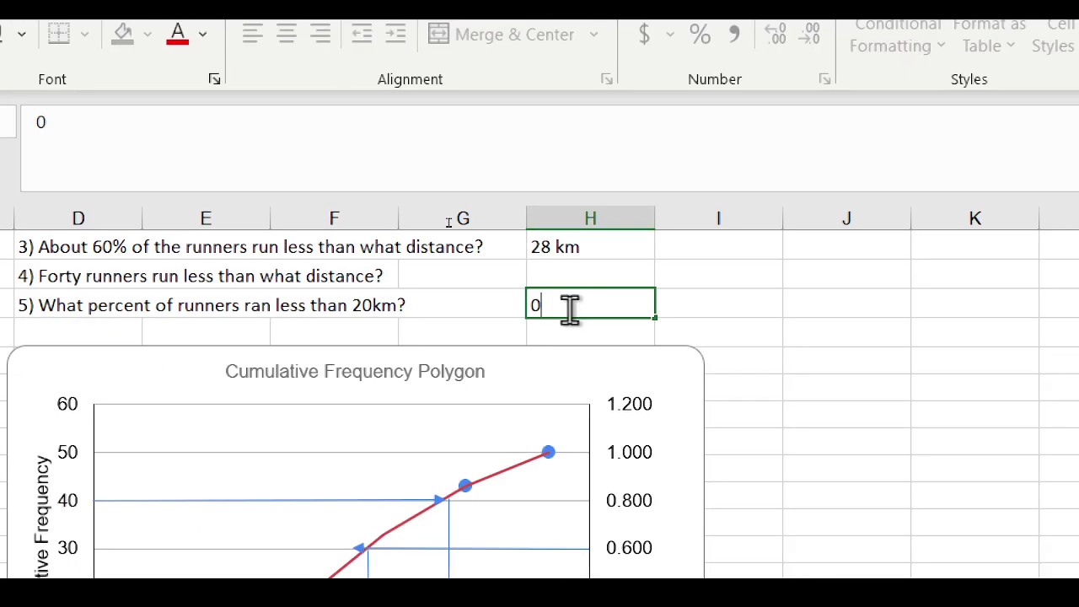
pyautogui.write('4')
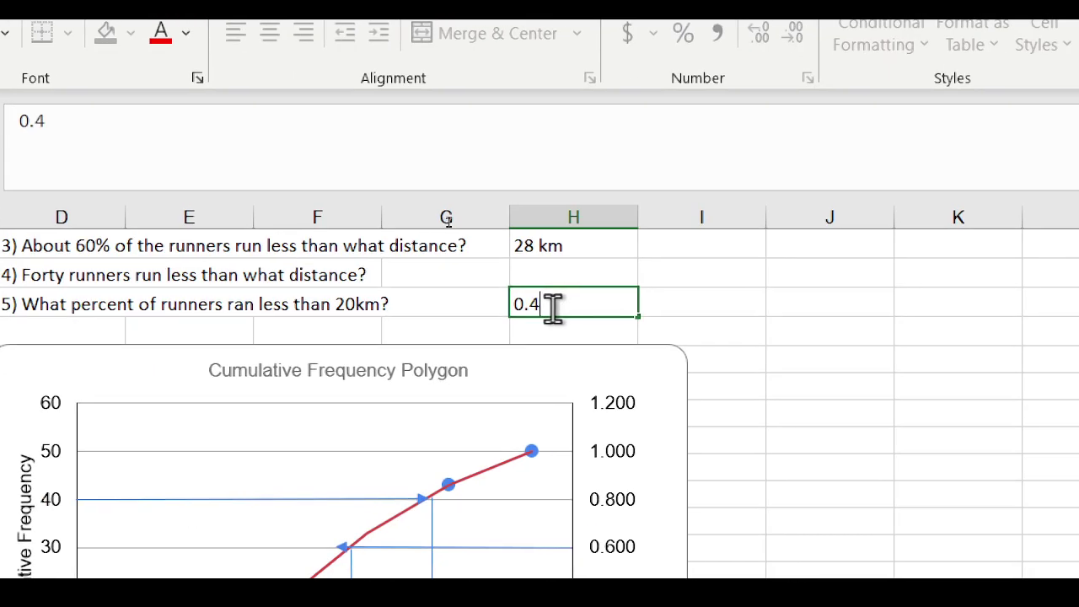
pyautogui.press('Tab')
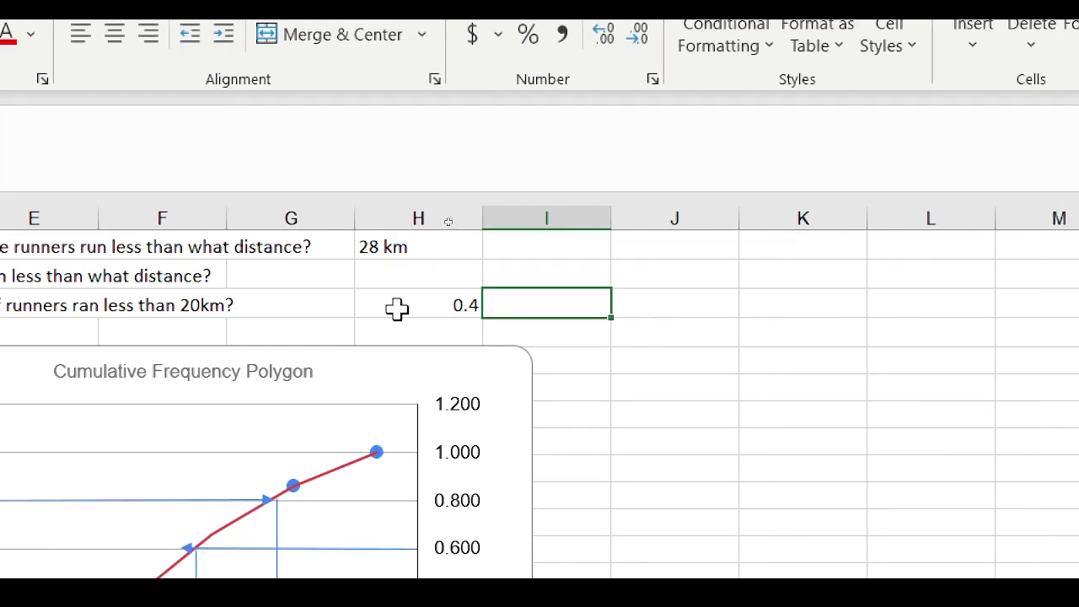
pyautogui.write('4')
pyautogui.write('0')
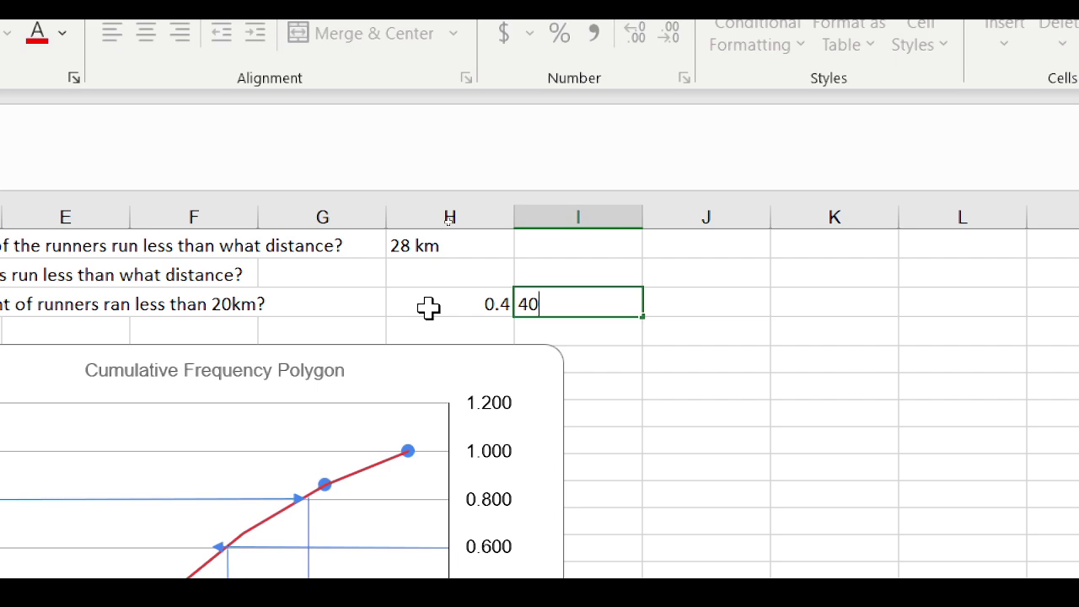
pyautogui.write('%')
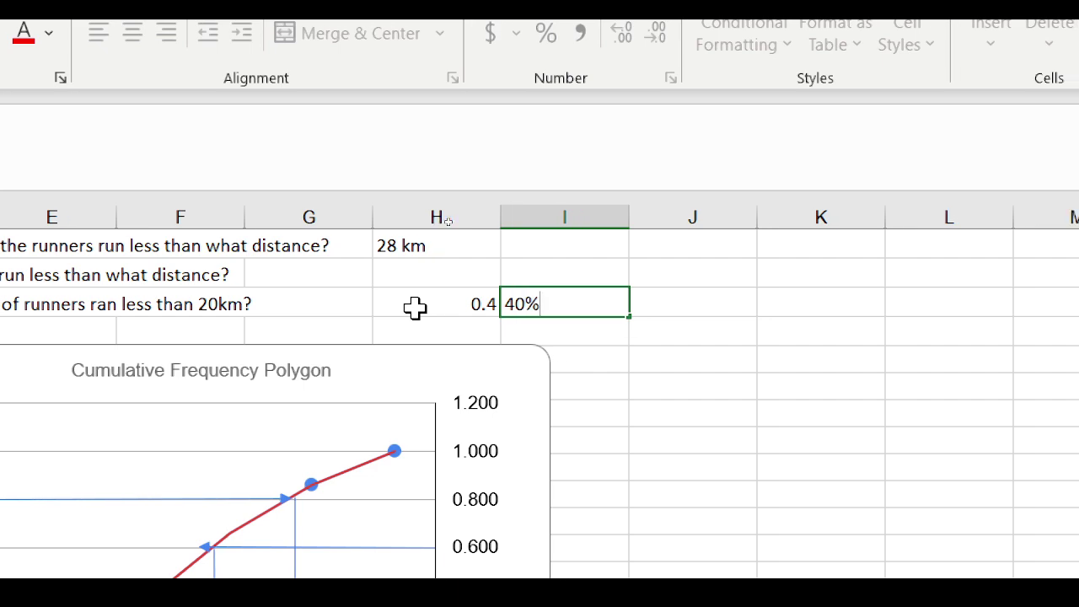
pyautogui.press('Up')
# Step: Re-enter "39 km" in the empty cell H23 as the answer to question 4
pyautogui.press('Left')
pyautogui.press('Left')
pyautogui.press('Left')
pyautogui.press('Left')
pyautogui.press('Left')
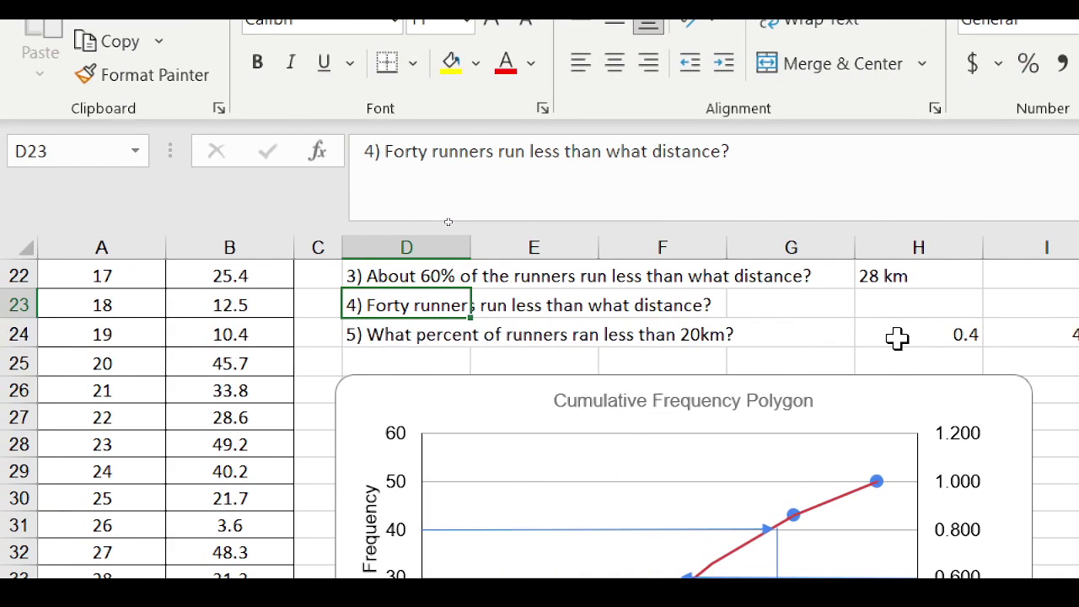
pyautogui.press('Right')
pyautogui.press('Right')
pyautogui.press('Right')
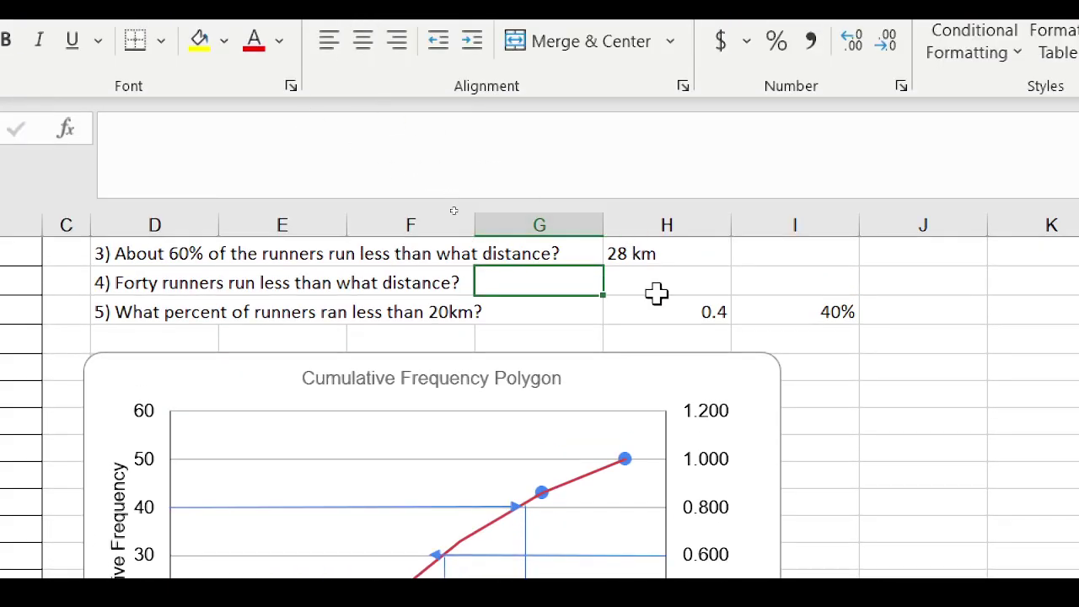
pyautogui.click(656, 133)
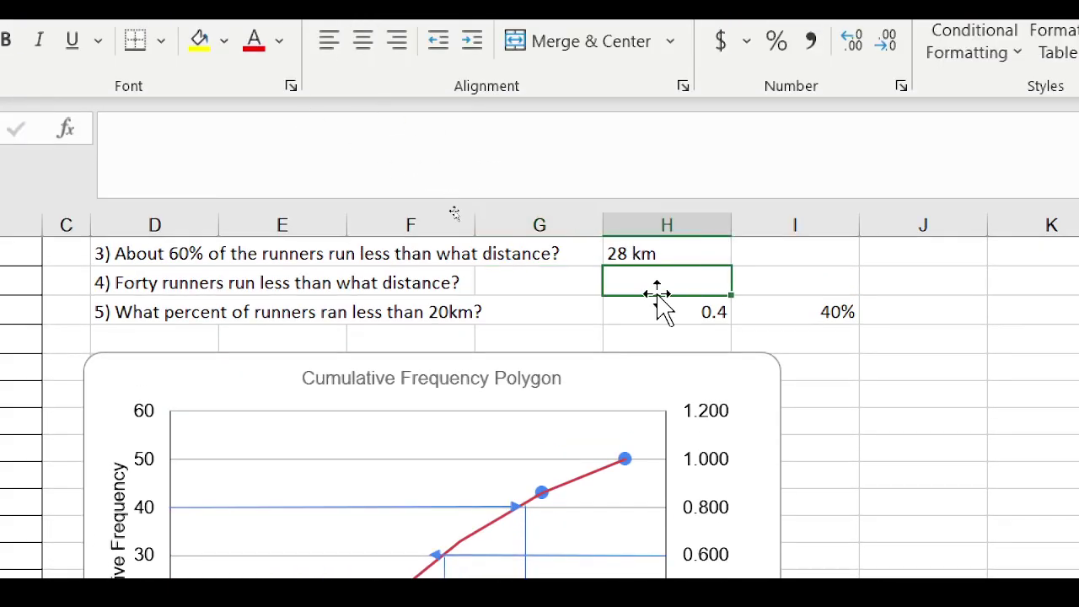
pyautogui.write('39')
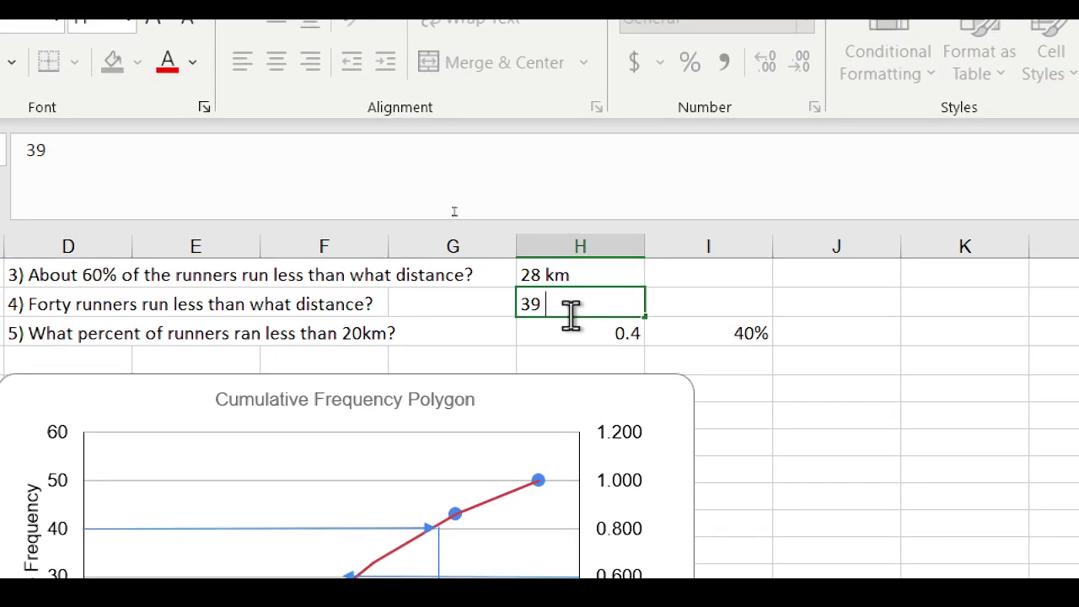
pyautogui.write(' km')
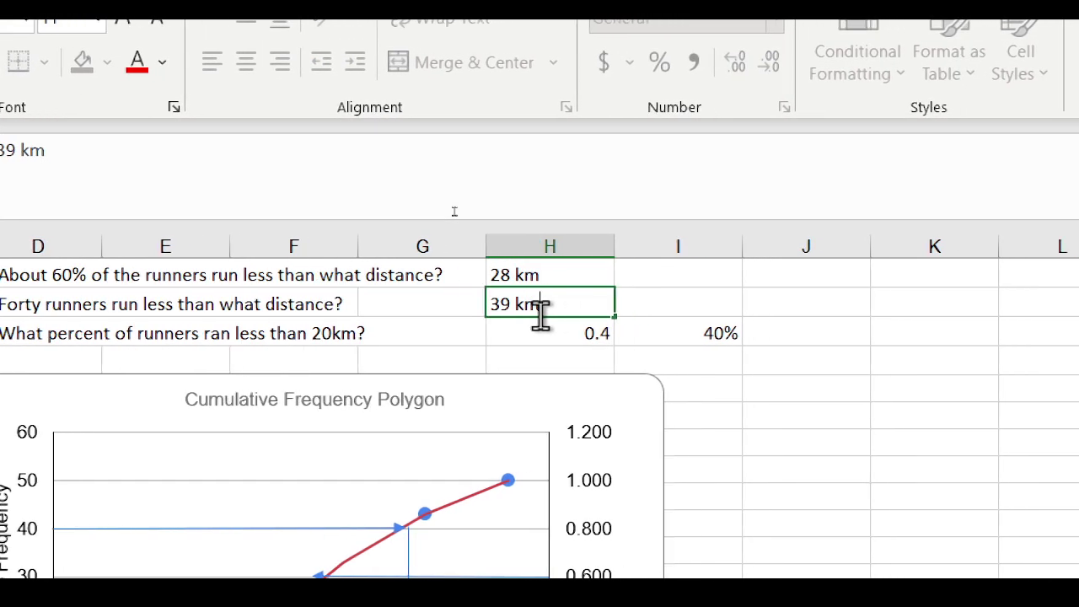
pyautogui.press('Return')
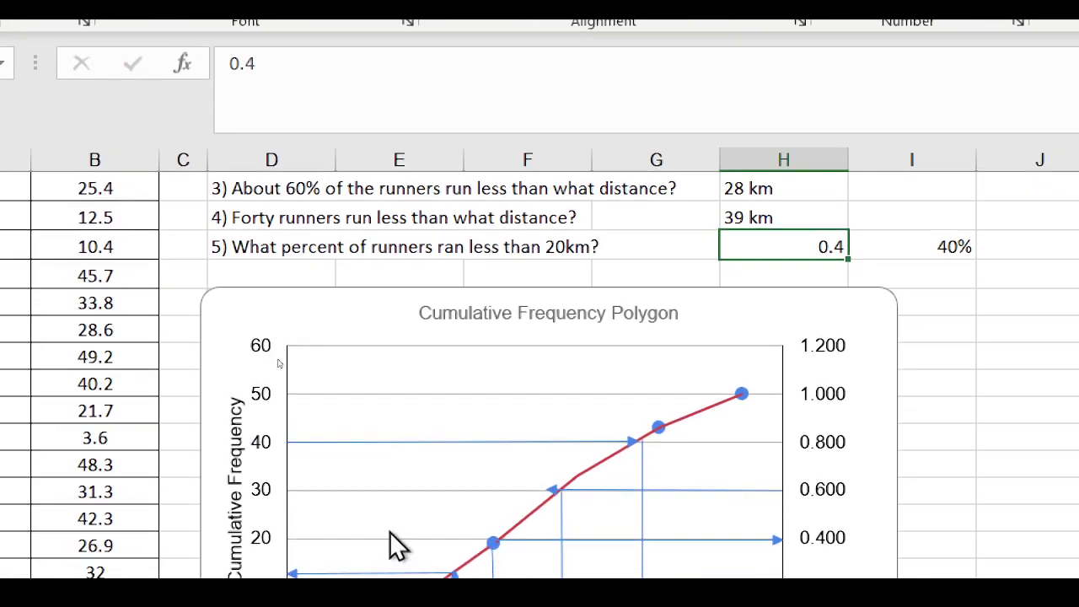
pyautogui.click(889, 309)
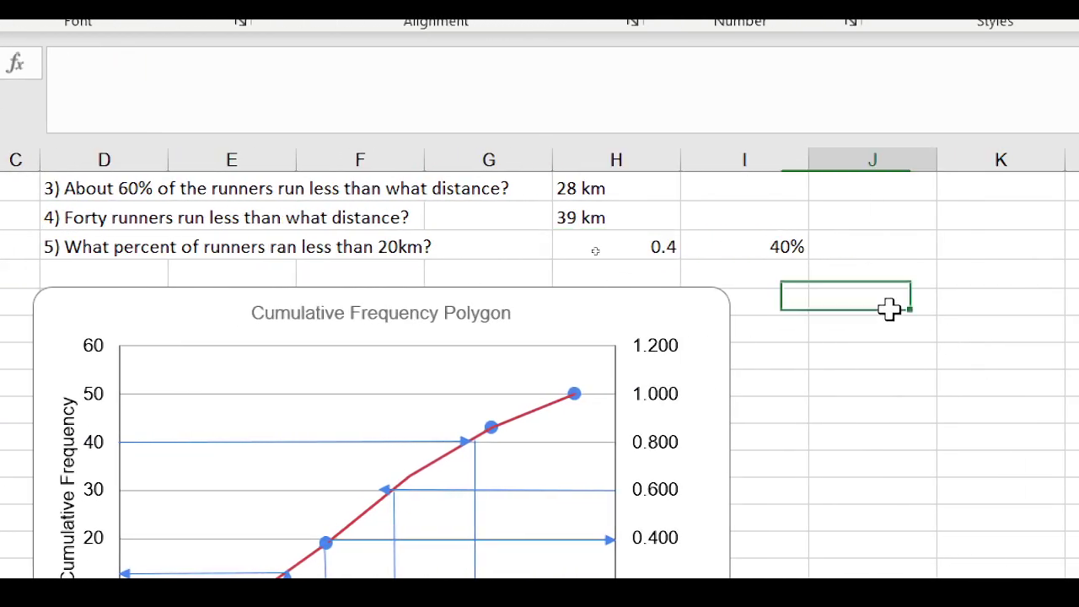